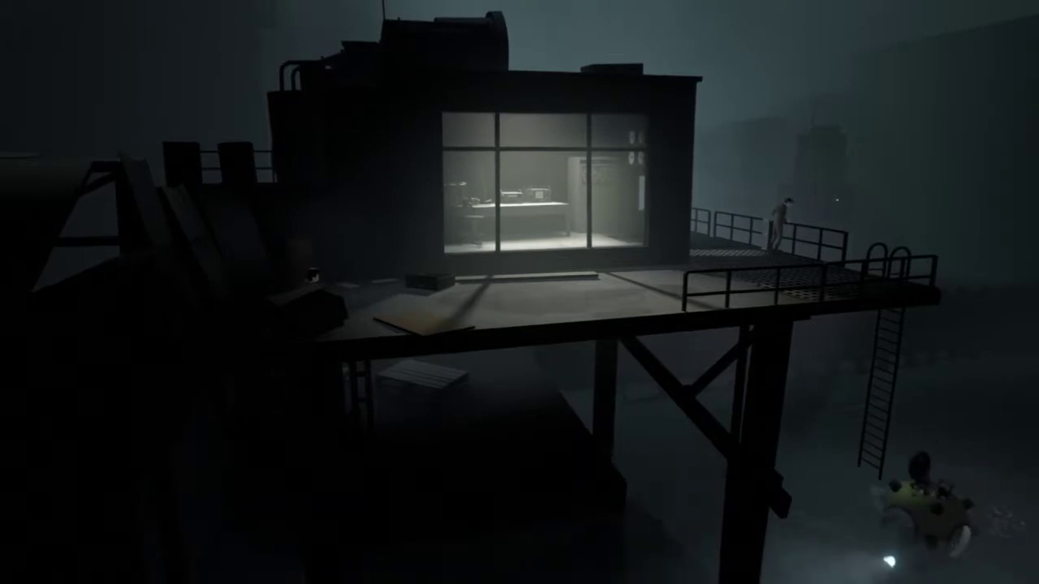
- Run the boy right across the foggy stilted platform, then turn back left from the approaching man
{"action": "key", "text": "Right"}
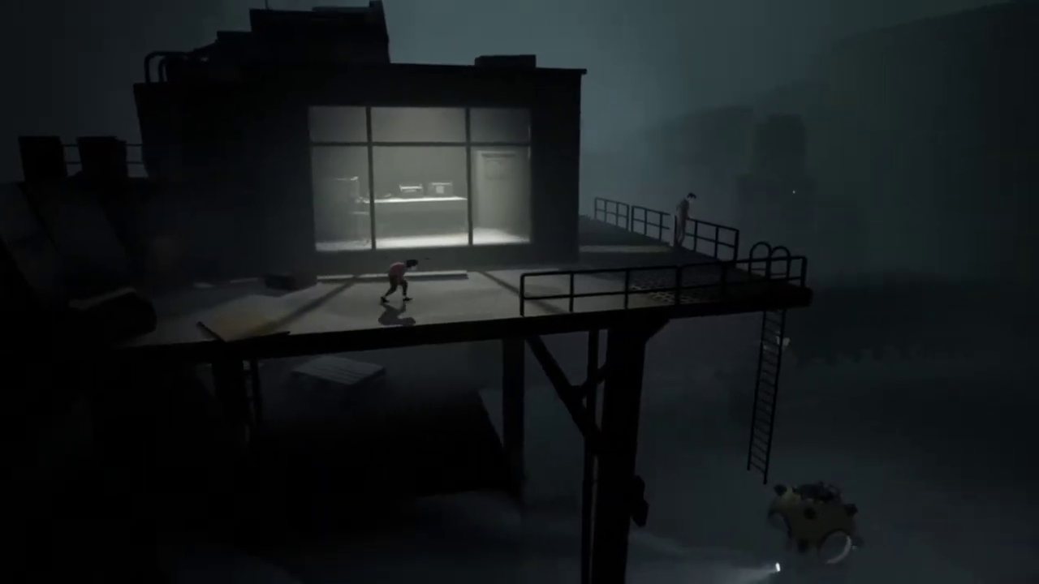
{"action": "key", "text": "Right"}
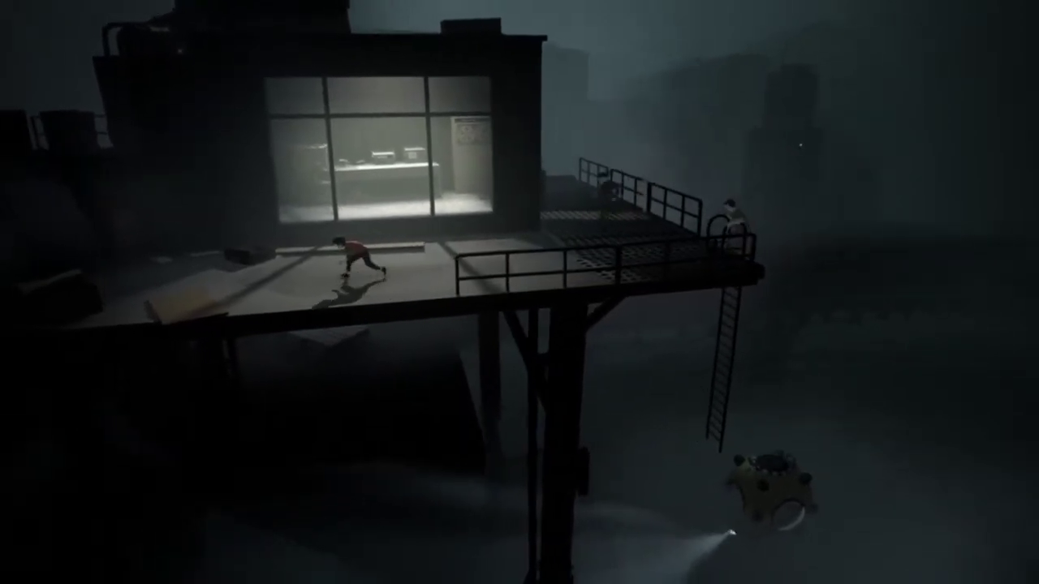
{"action": "key", "text": "Left"}
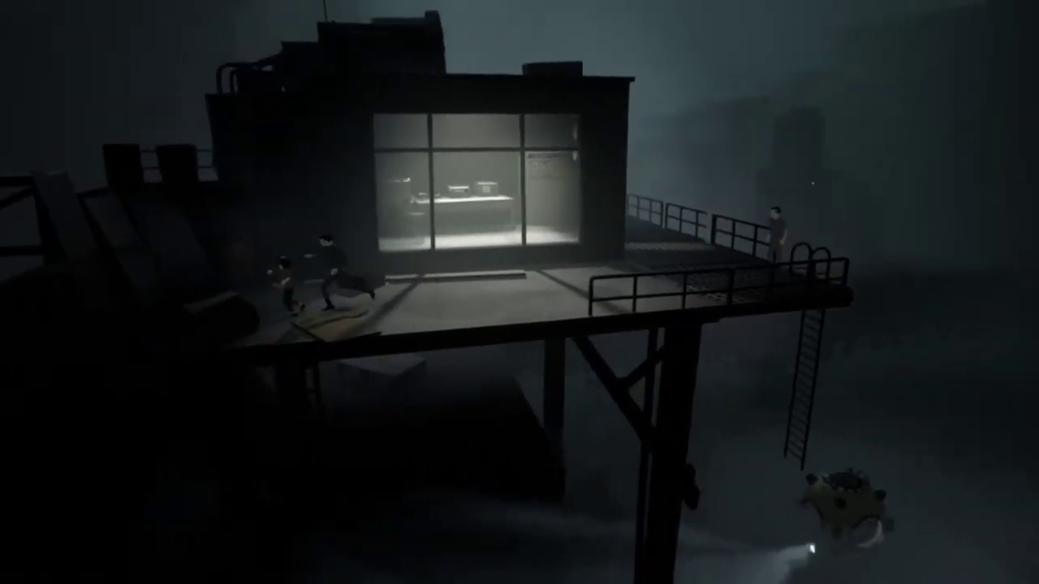
- Run the boy left to the platform's edge, then right into the lit cage to work the cabinet lever
{"action": "key", "text": "Left"}
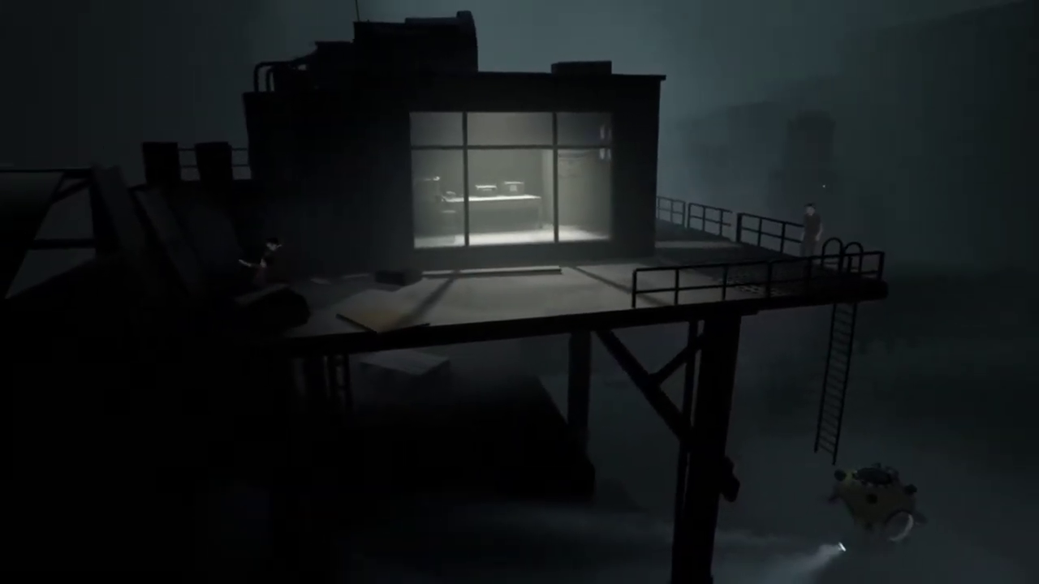
{"action": "key", "text": "Left"}
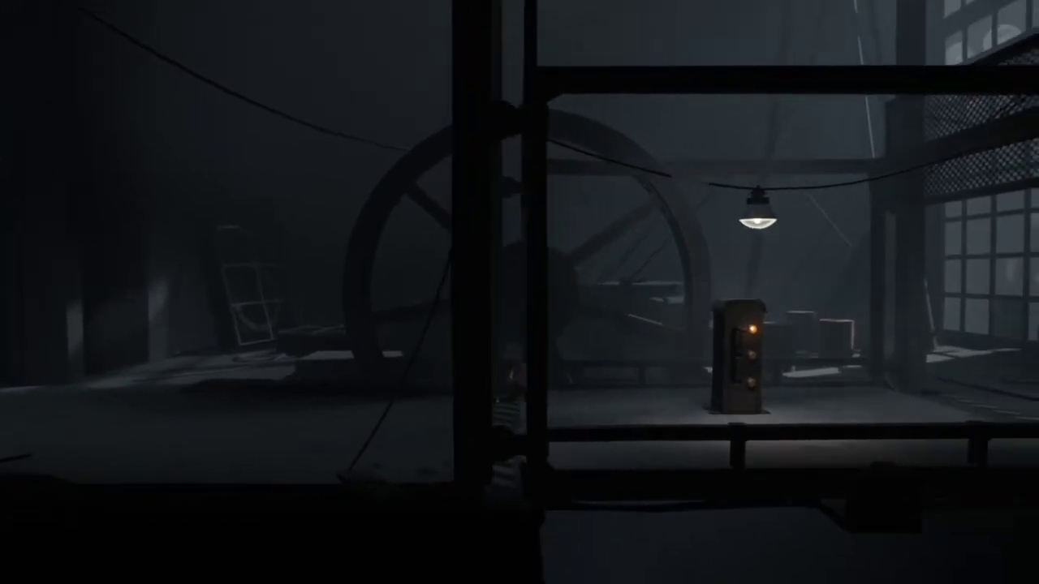
{"action": "key", "text": "Right"}
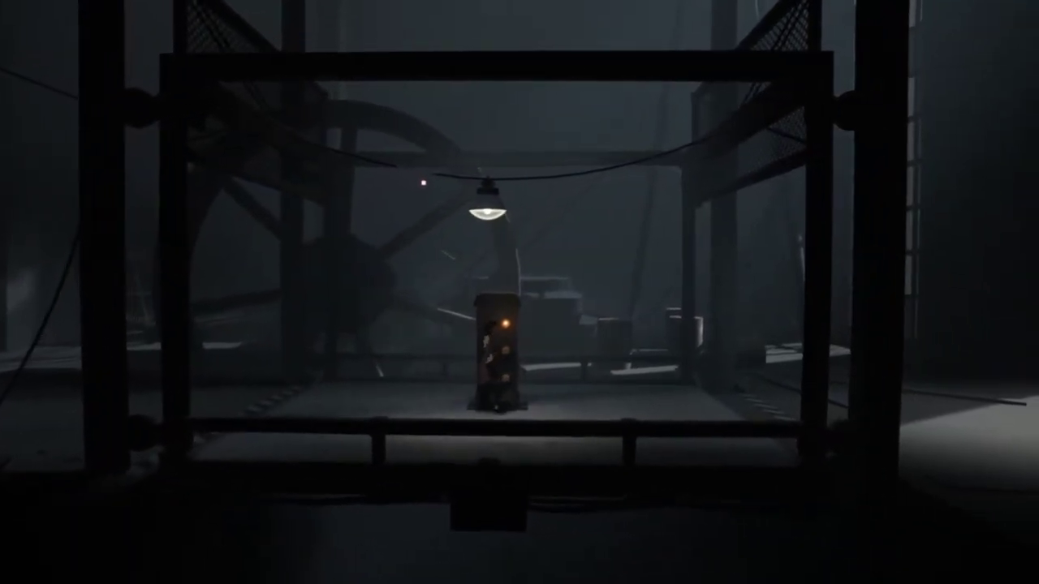
{"action": "key", "text": "ctrl"}
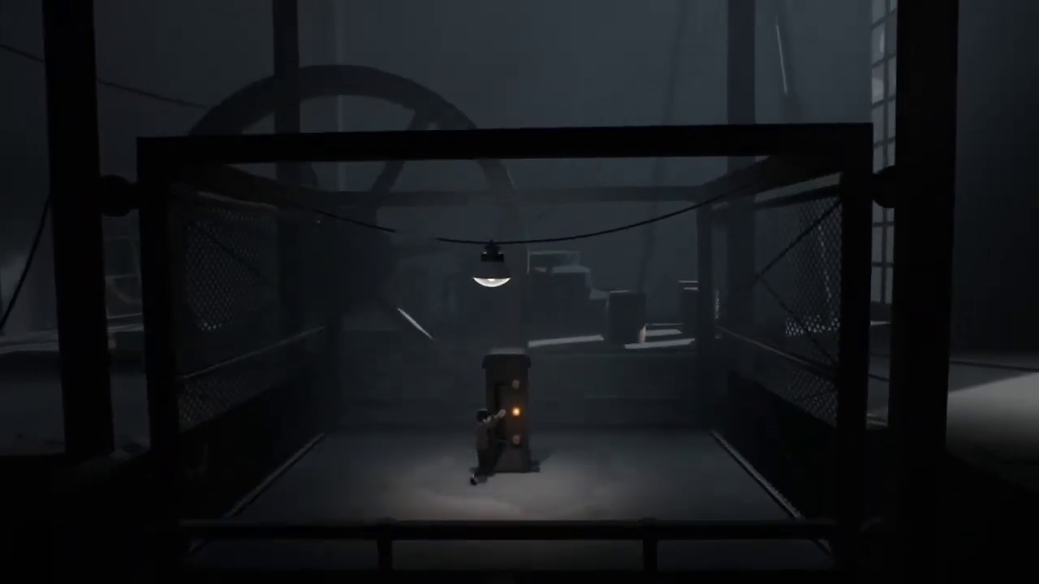